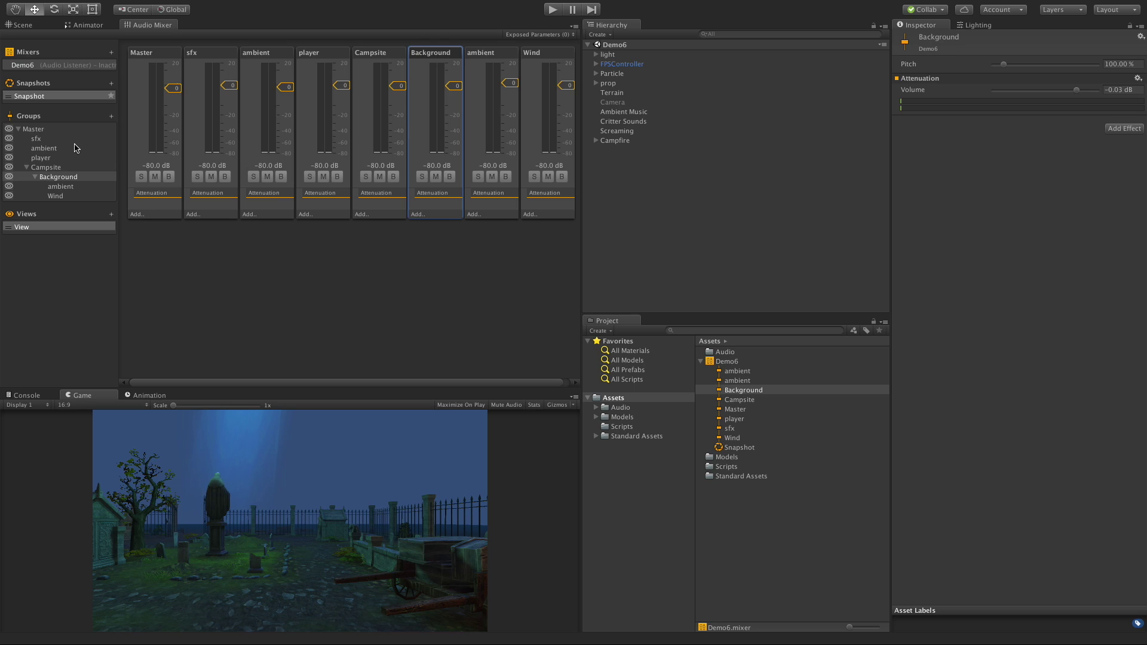
Duplicate the Snapshot, then rename the original to graveyard and the copy to campsite
{"action": "left_click", "coordinate": [111, 83]}
{"action": "left_click", "coordinate": [36, 96]}
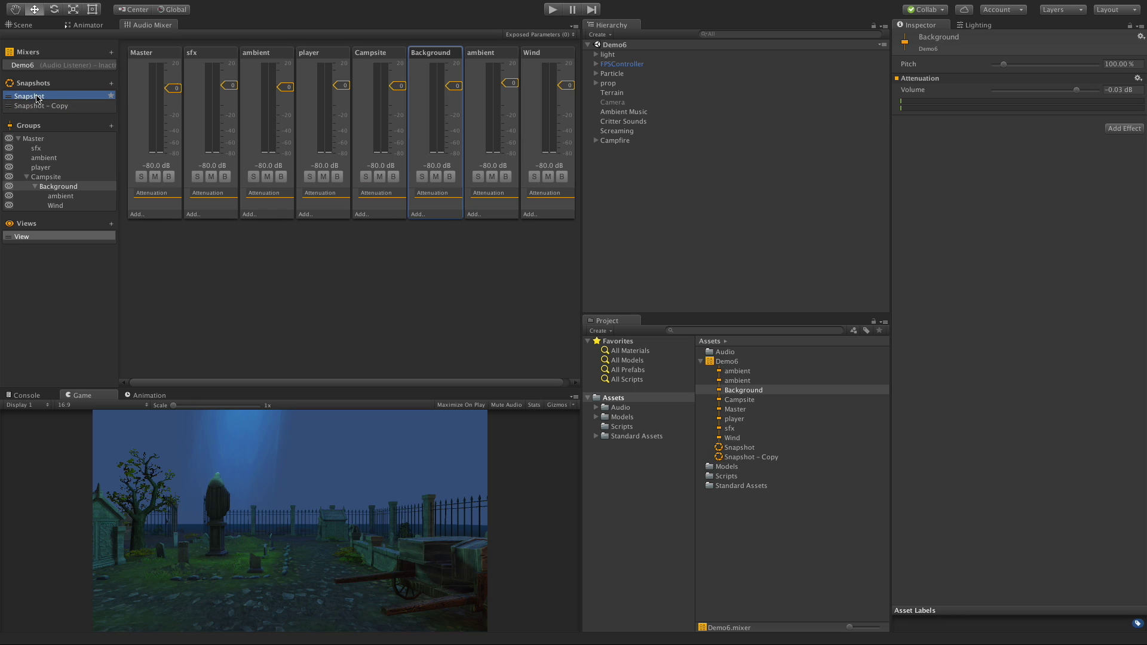
{"action": "double_click", "coordinate": [37, 97]}
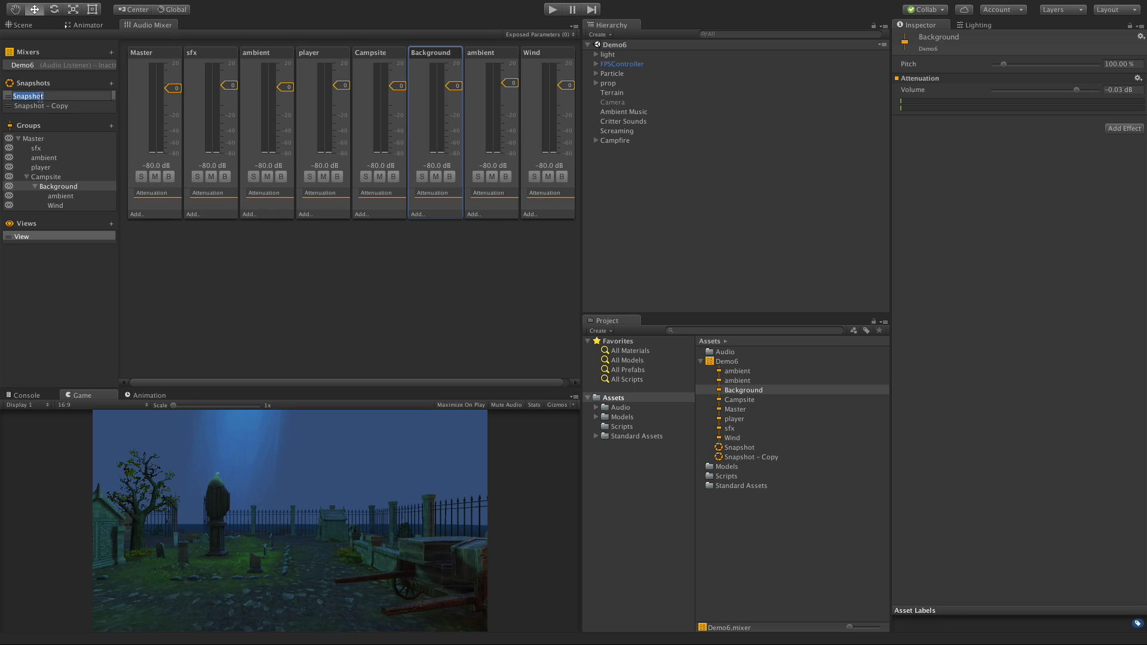
{"action": "type", "text": "graveyard"}
{"action": "key", "text": "Return"}
{"action": "double_click", "coordinate": [43, 106]}
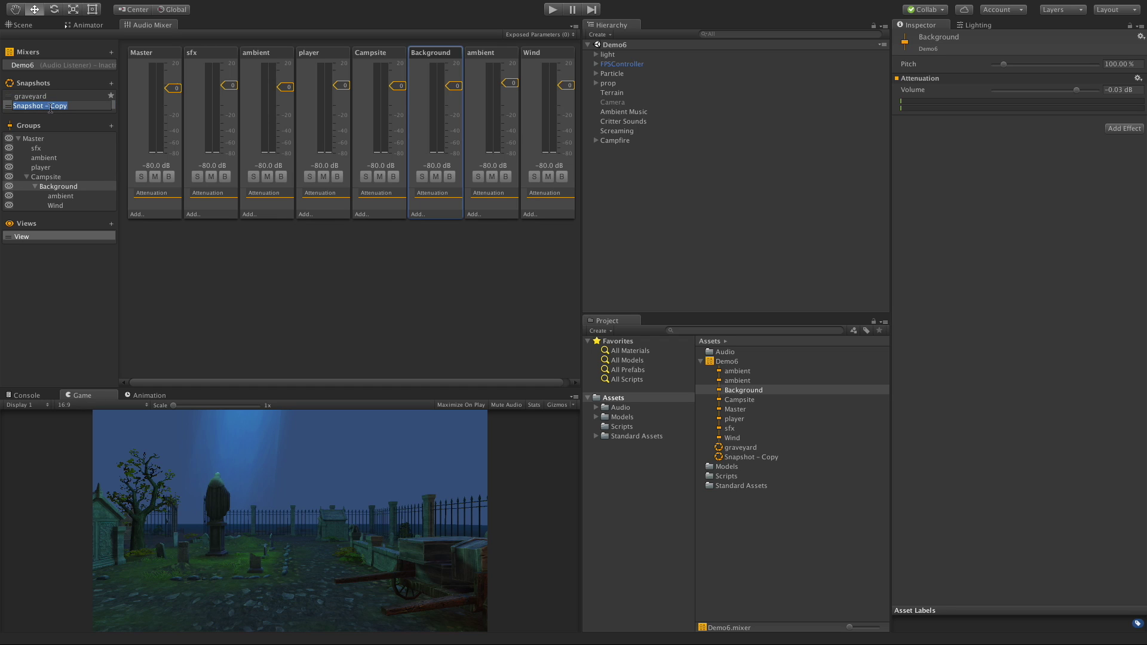
{"action": "type", "text": "campsite"}
{"action": "key", "text": "Return"}
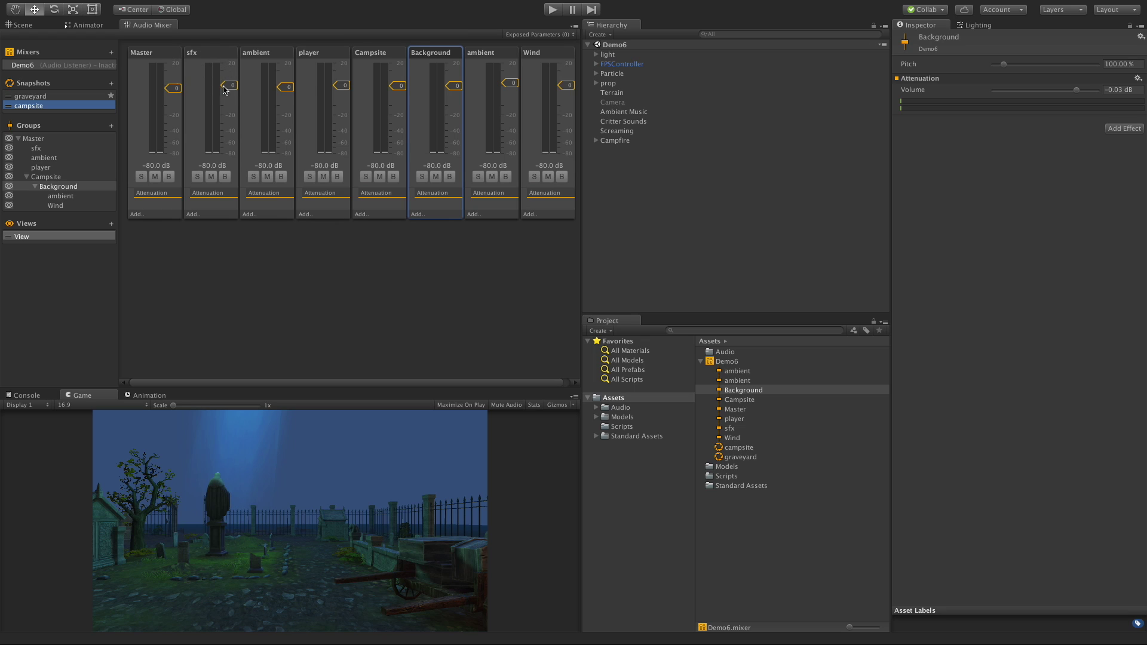
In the campsite snapshot, set sfx to about -5 dB and drop ambient to -80 dB
{"action": "left_click_drag", "start_coordinate": [229, 85], "coordinate": [221, 173]}
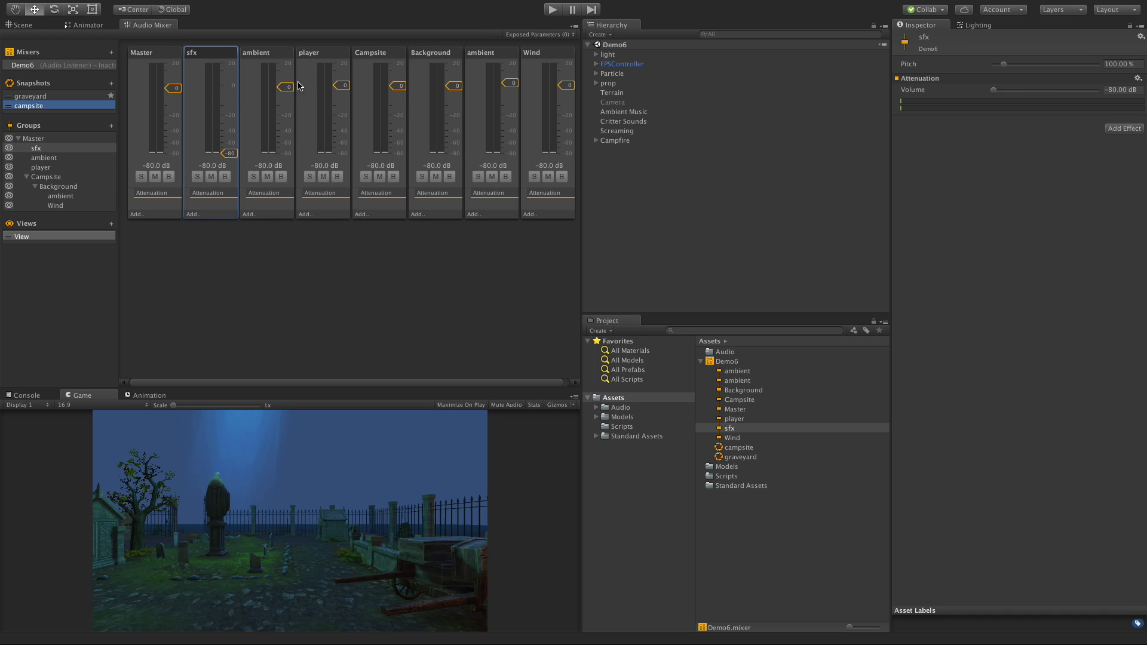
{"action": "left_click_drag", "start_coordinate": [232, 156], "coordinate": [240, 102]}
{"action": "left_click", "coordinate": [288, 87]}
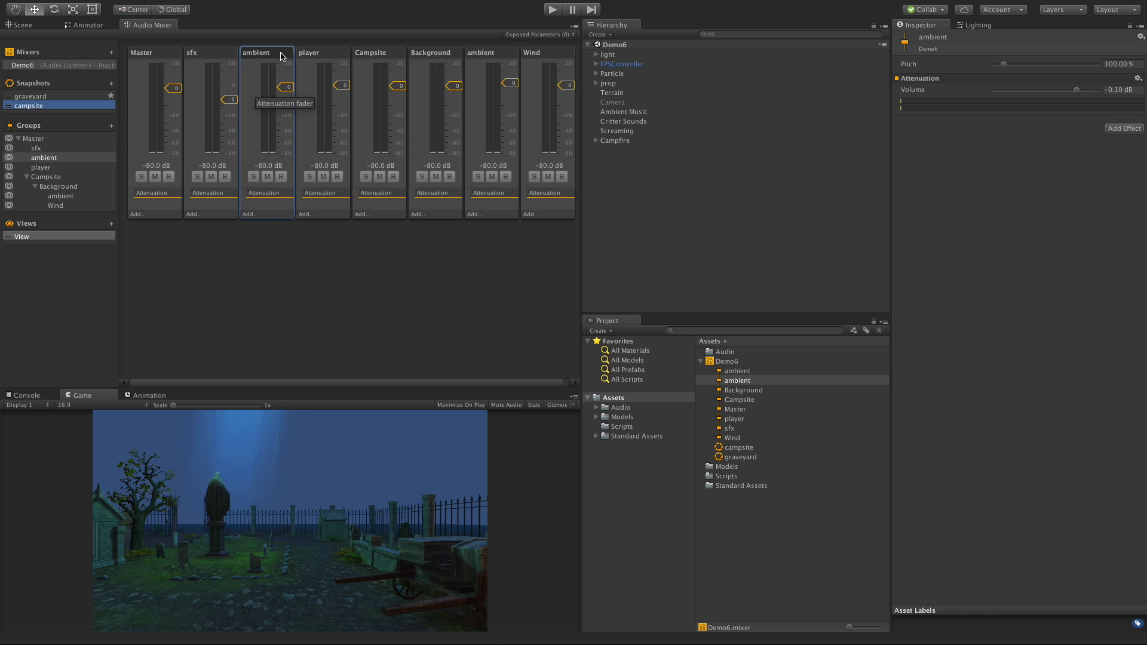
{"action": "left_click_drag", "start_coordinate": [287, 87], "coordinate": [286, 169]}
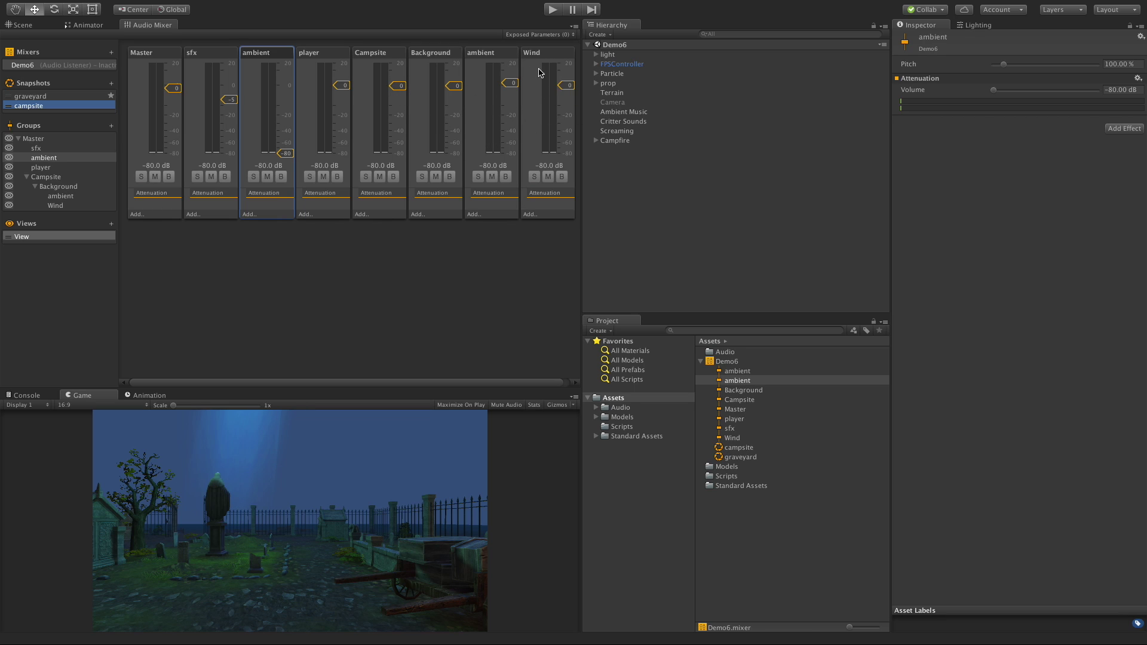
{"action": "left_click", "coordinate": [400, 90]}
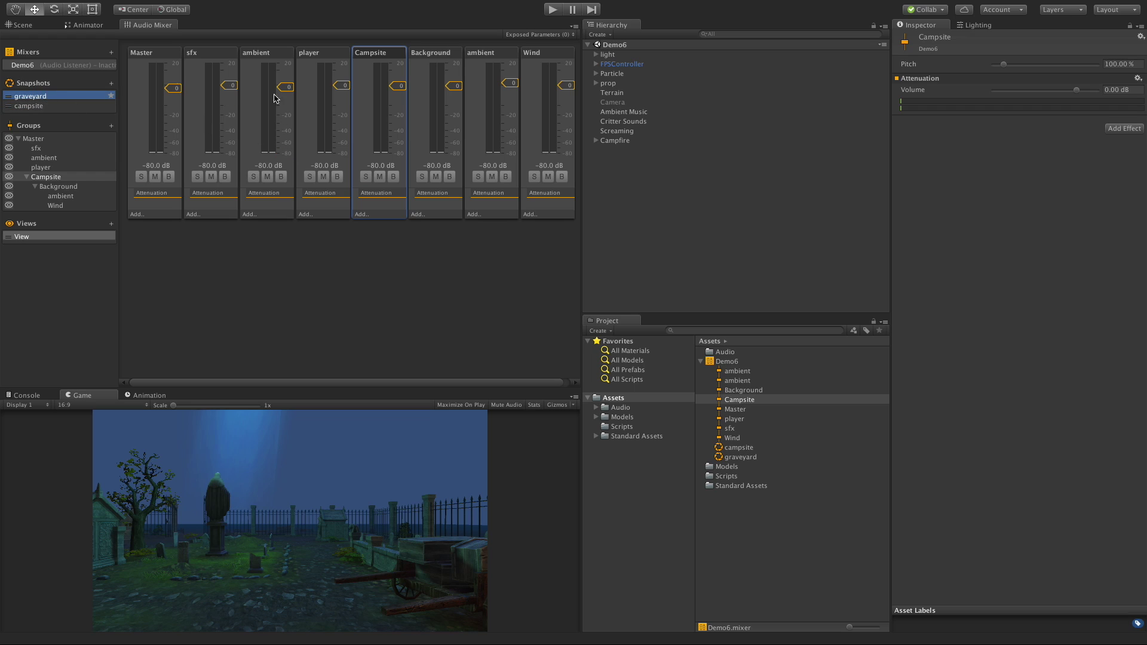
In the graveyard snapshot, pull the Campsite, Background, second ambient and Wind faders to -80 dB
{"action": "left_click", "coordinate": [65, 109]}
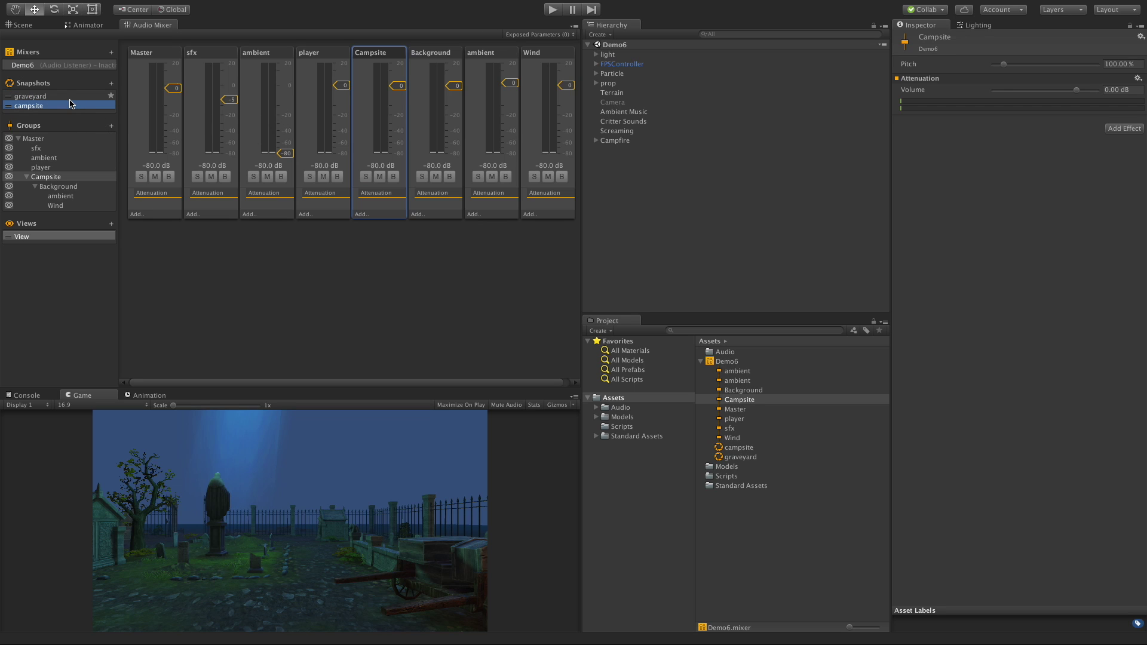
{"action": "left_click", "coordinate": [58, 98]}
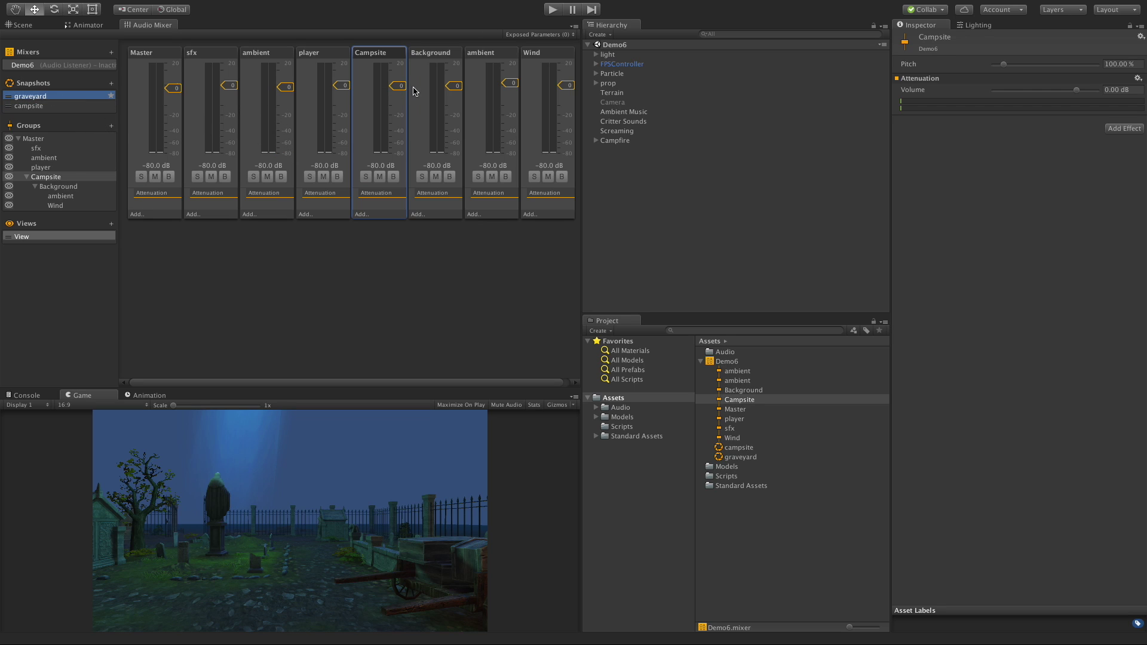
{"action": "left_click_drag", "start_coordinate": [395, 89], "coordinate": [387, 178]}
{"action": "left_click_drag", "start_coordinate": [454, 86], "coordinate": [472, 197]}
{"action": "left_click_drag", "start_coordinate": [510, 83], "coordinate": [502, 175]}
{"action": "left_click_drag", "start_coordinate": [566, 86], "coordinate": [565, 191]}
Switch back and forth between the campsite and graveyard snapshots to compare, ending on campsite
{"action": "left_click", "coordinate": [72, 105]}
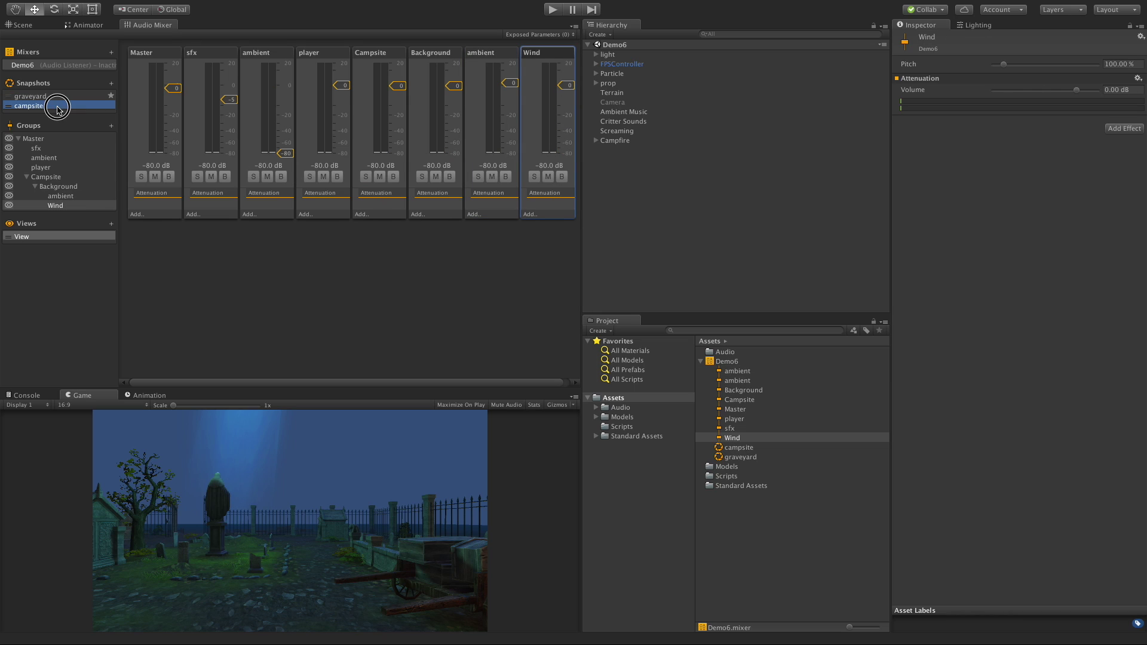
{"action": "left_click", "coordinate": [61, 98]}
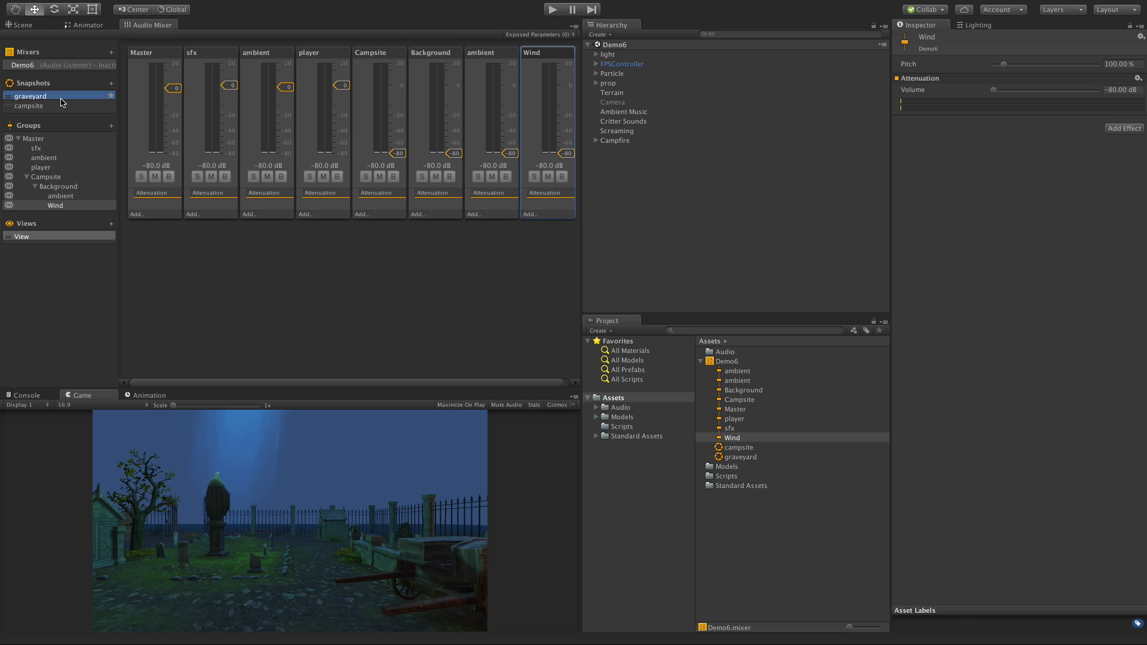
{"action": "left_click", "coordinate": [58, 107]}
{"action": "left_click", "coordinate": [55, 96]}
{"action": "left_click", "coordinate": [55, 106]}
{"action": "left_click", "coordinate": [52, 94]}
{"action": "left_click", "coordinate": [55, 105]}
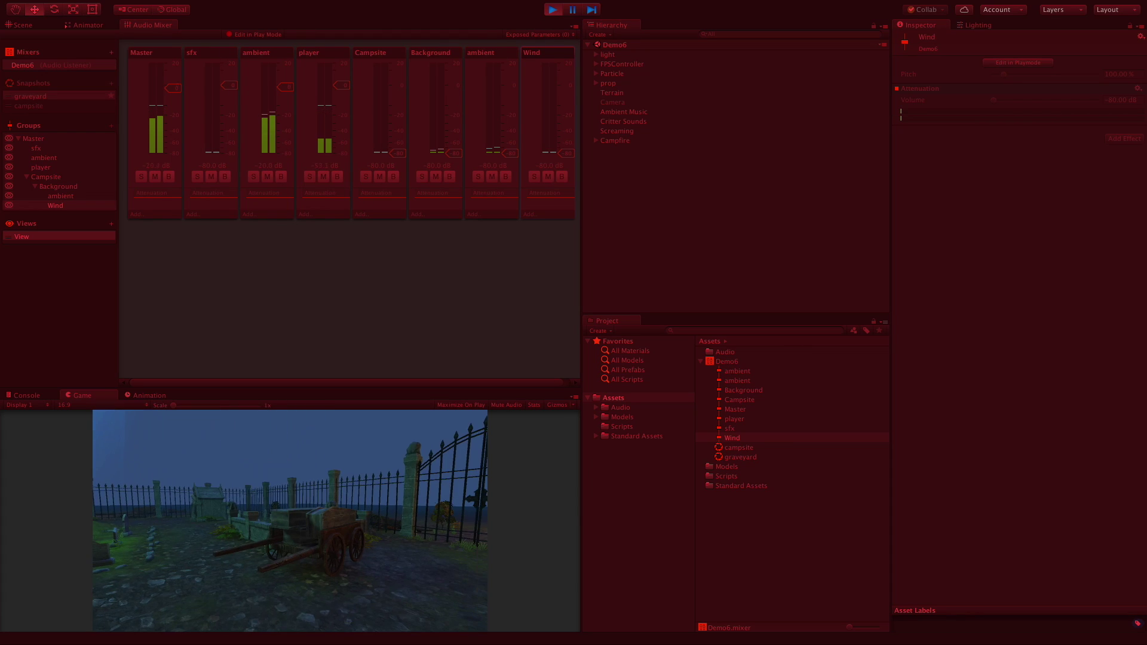
{"action": "left_click", "coordinate": [260, 34]}
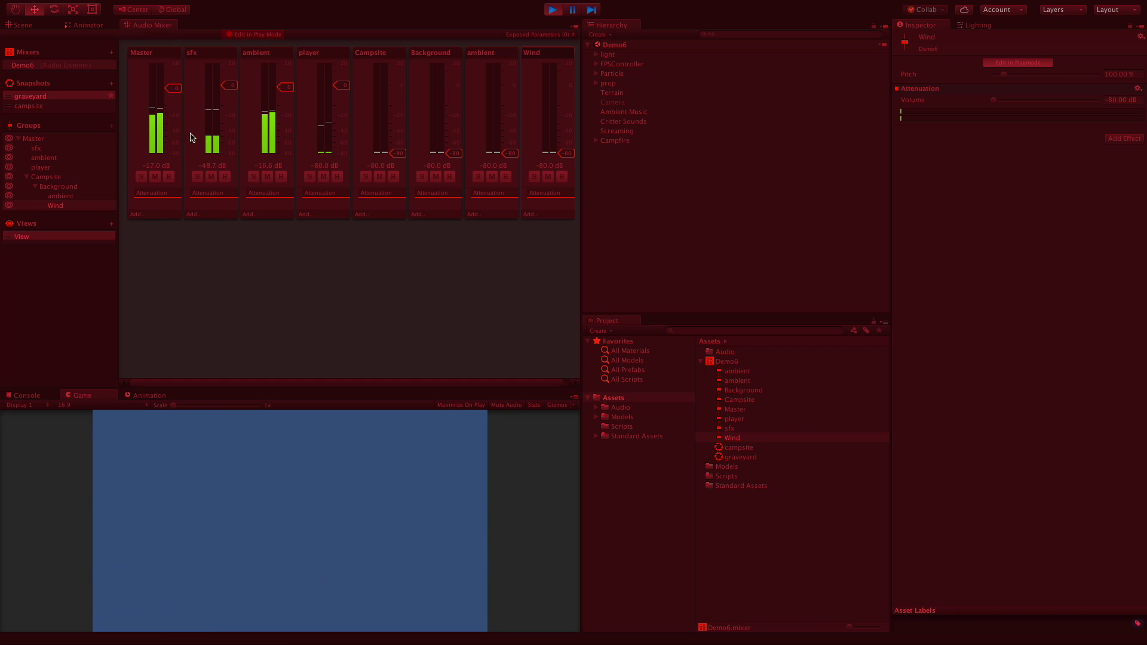
{"action": "left_click", "coordinate": [52, 108]}
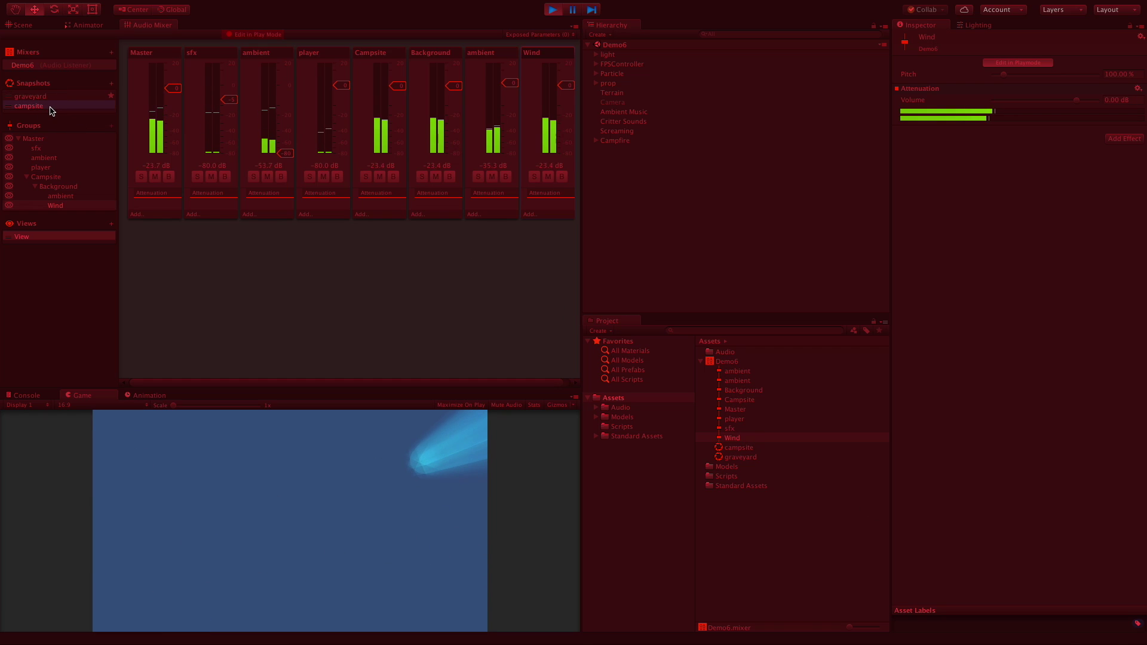
{"action": "left_click", "coordinate": [335, 479]}
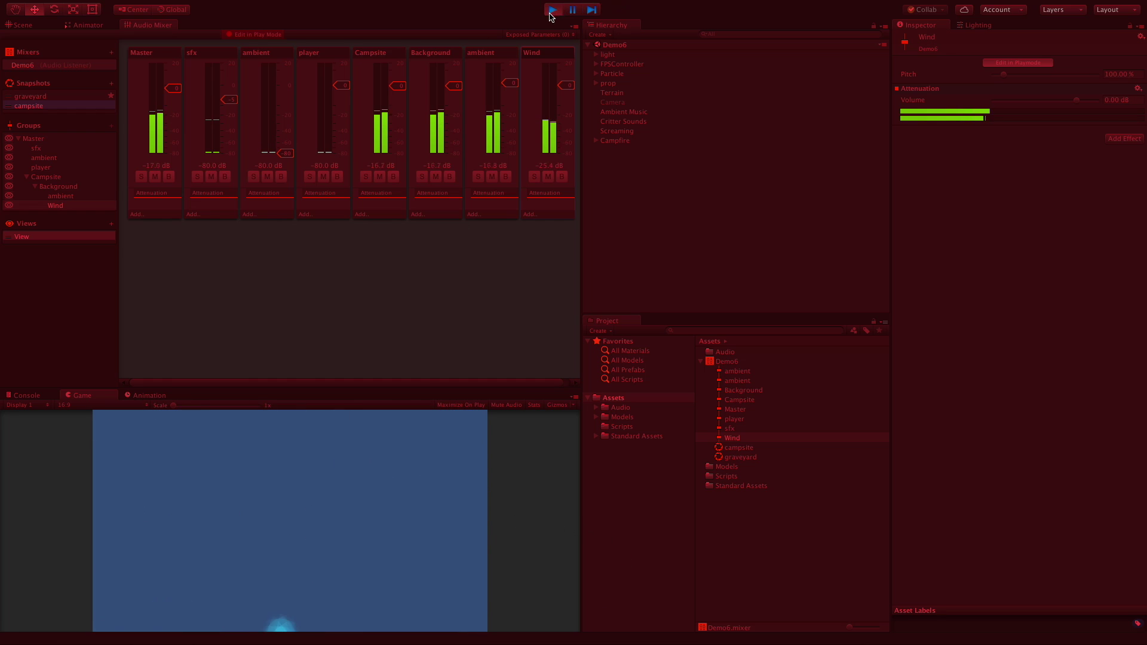
{"action": "left_click", "coordinate": [552, 11]}
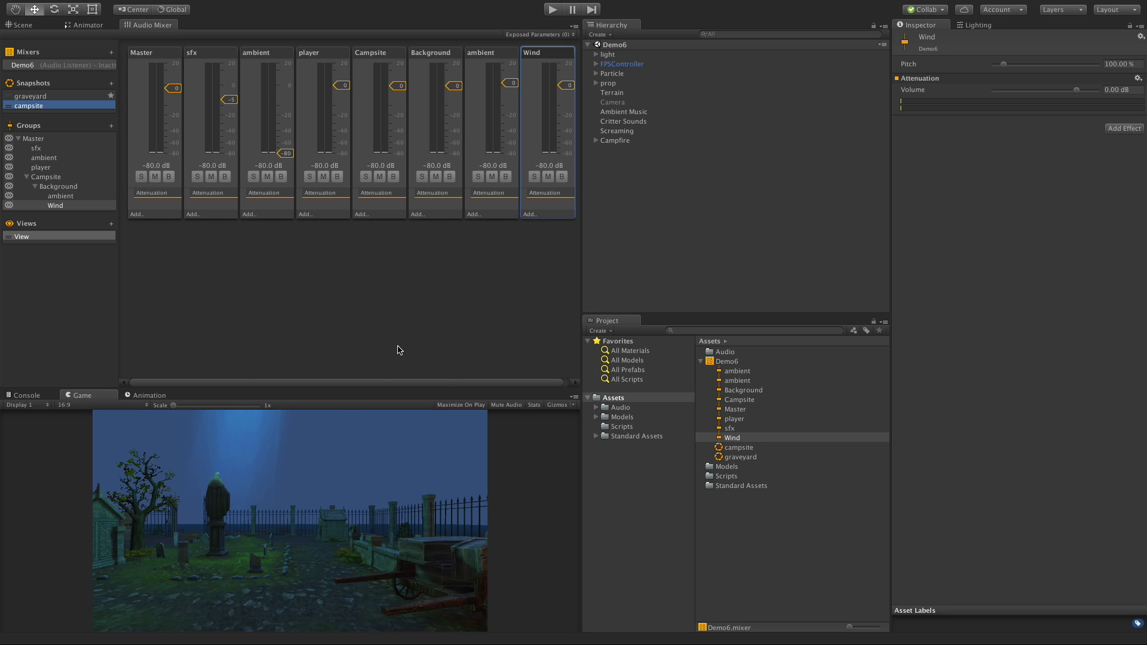
Rename the mixer's default View to Global
{"action": "left_click", "coordinate": [1108, 11]}
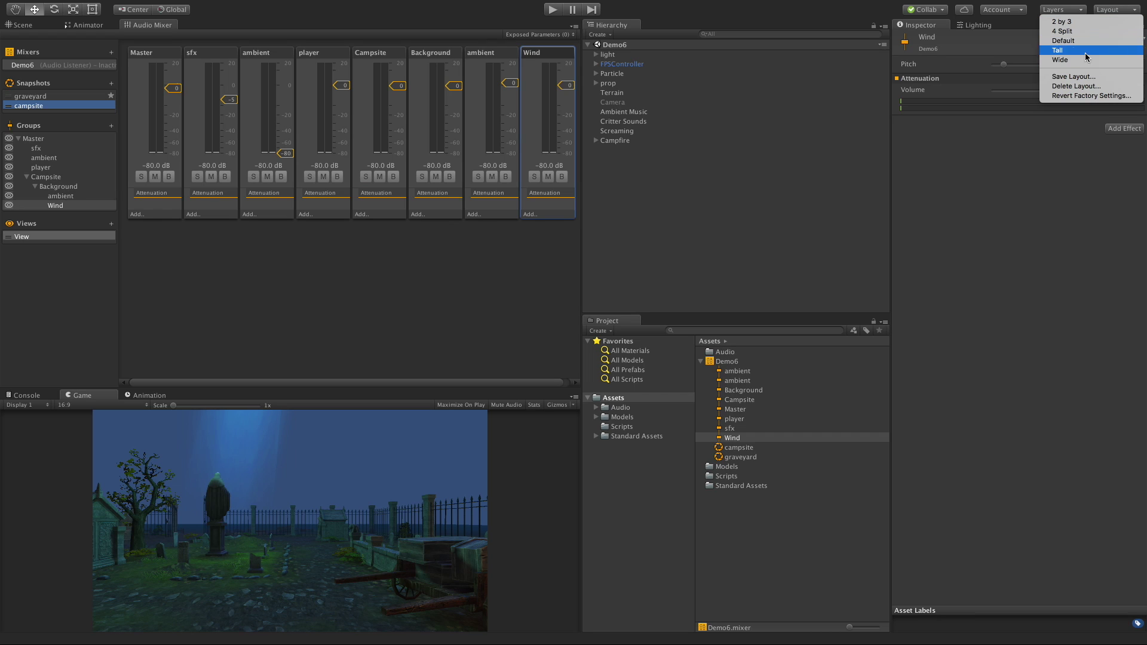
{"action": "left_click", "coordinate": [311, 277]}
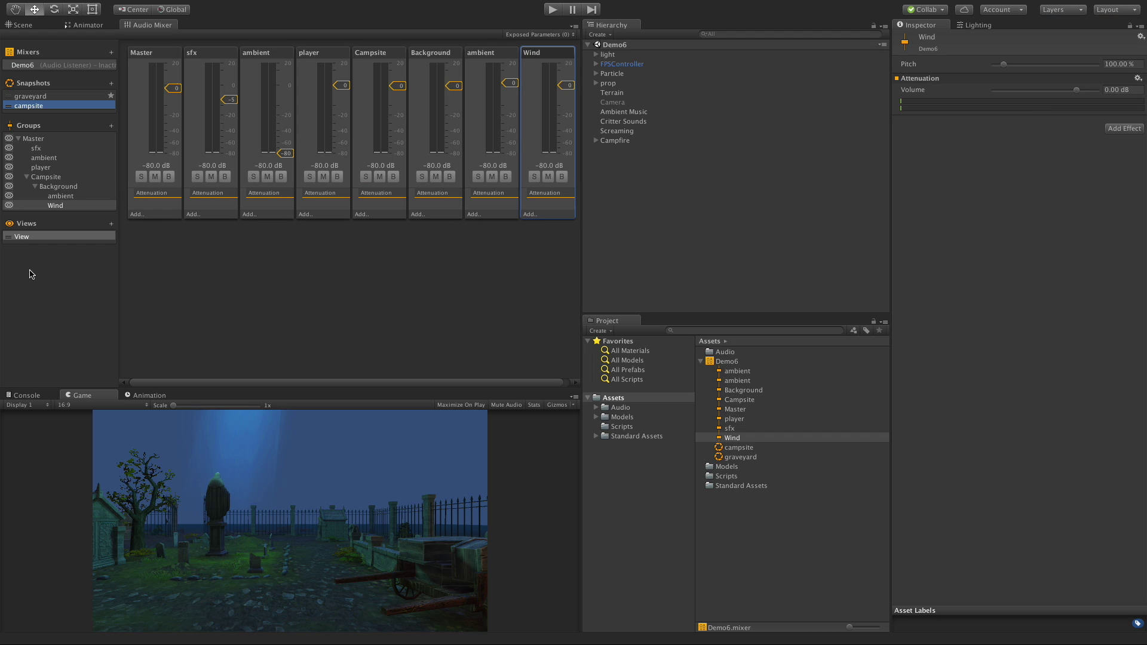
{"action": "left_click", "coordinate": [22, 238]}
{"action": "left_click", "coordinate": [43, 237]}
{"action": "left_click", "coordinate": [24, 238]}
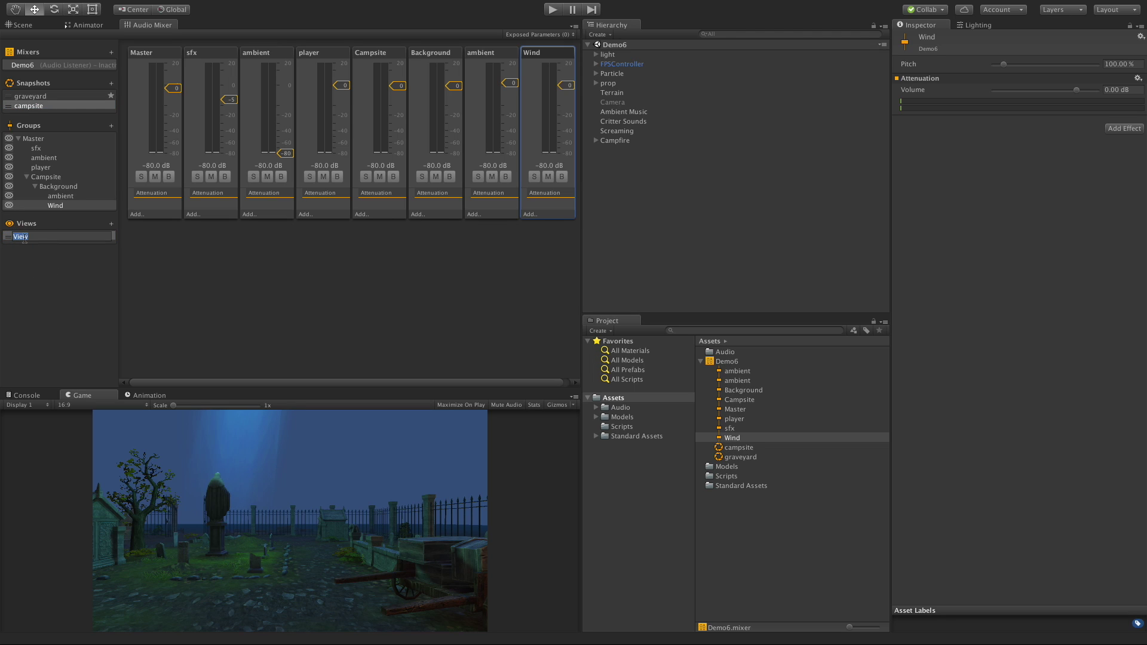
{"action": "type", "text": "Global"}
{"action": "key", "text": "Return"}
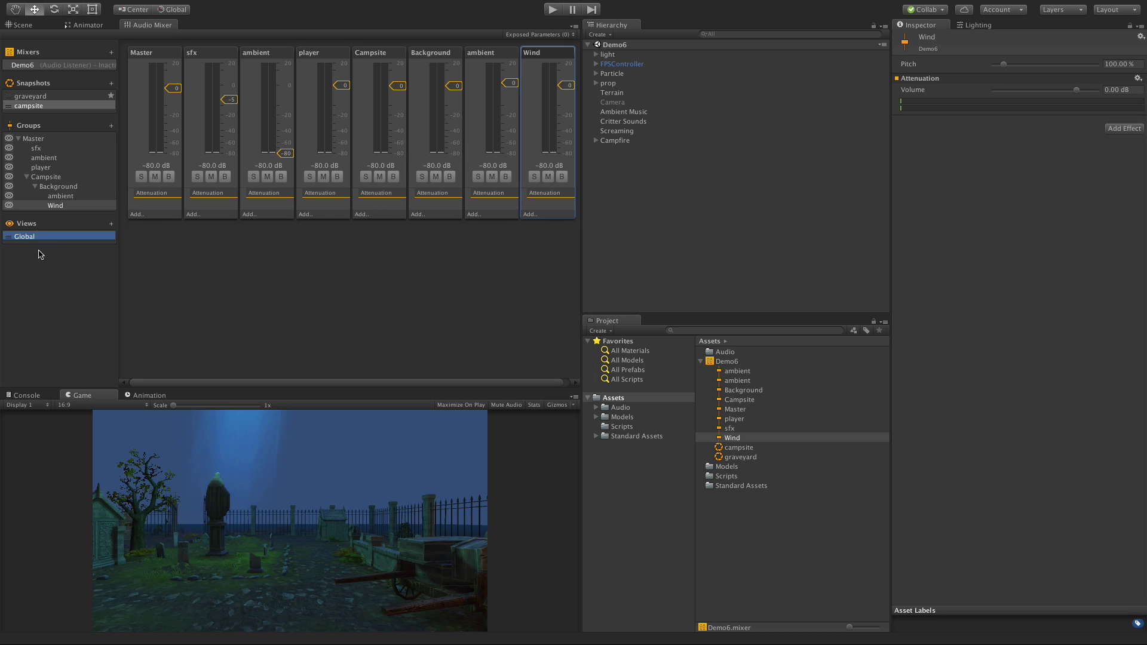
Add two copies of the Global view and name the first one graveyard
{"action": "left_click", "coordinate": [111, 225]}
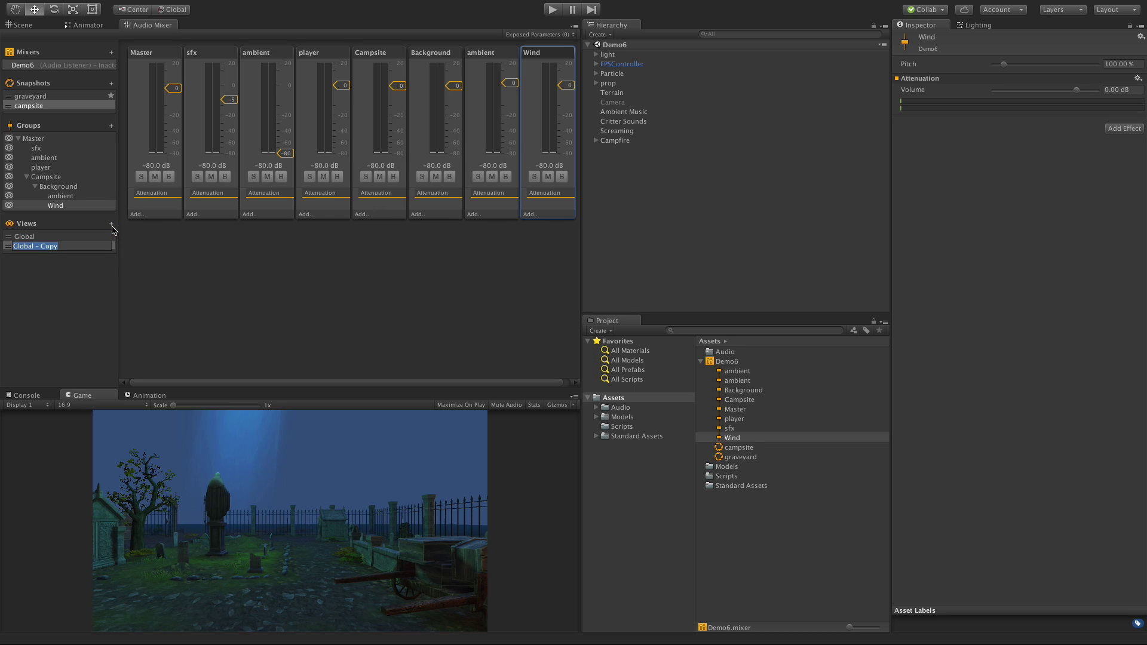
{"action": "key", "text": "Return"}
{"action": "left_click", "coordinate": [111, 224]}
{"action": "left_click", "coordinate": [53, 247]}
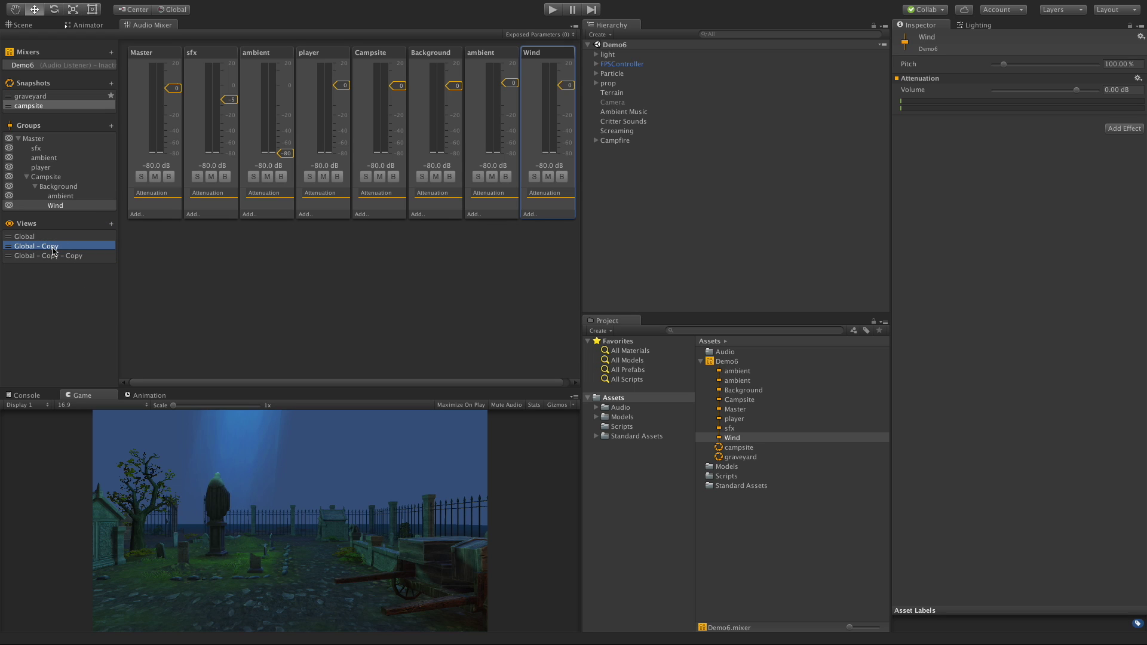
{"action": "double_click", "coordinate": [52, 248]}
{"action": "type", "text": "graveyard"}
{"action": "key", "text": "Return"}
Name the second copied view campsite
{"action": "left_click", "coordinate": [53, 256]}
{"action": "left_click", "coordinate": [55, 256]}
{"action": "type", "text": "campsite"}
{"action": "key", "text": "Return"}
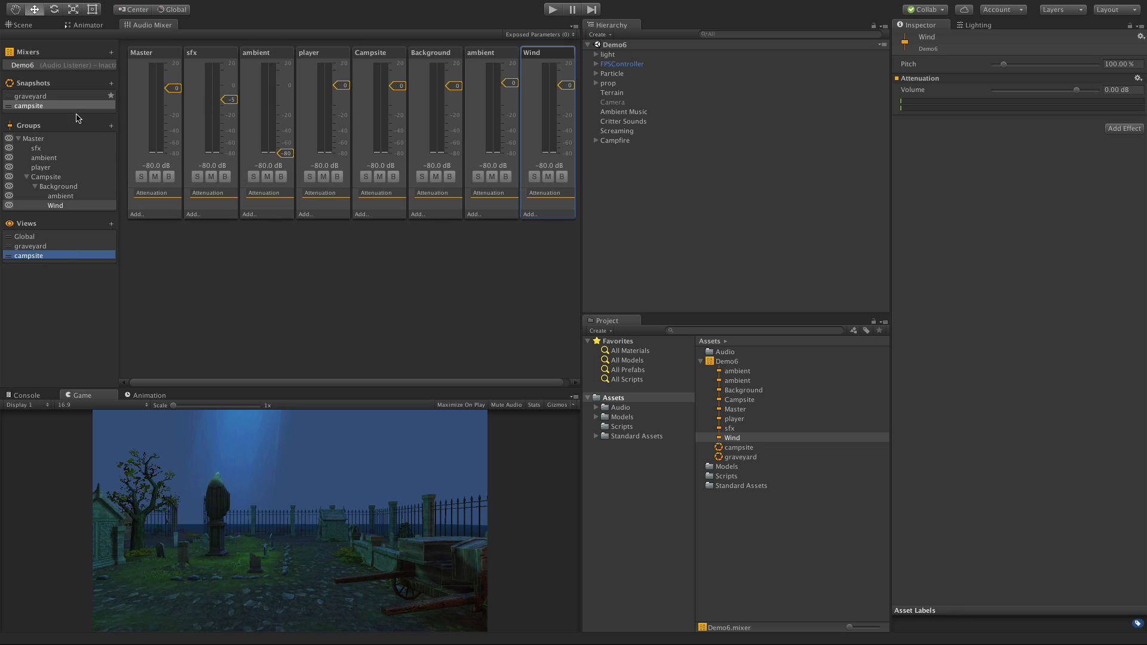
Hide the ambient group in the campsite view
{"action": "left_click", "coordinate": [50, 97]}
{"action": "left_click", "coordinate": [50, 106]}
{"action": "left_click", "coordinate": [10, 158]}
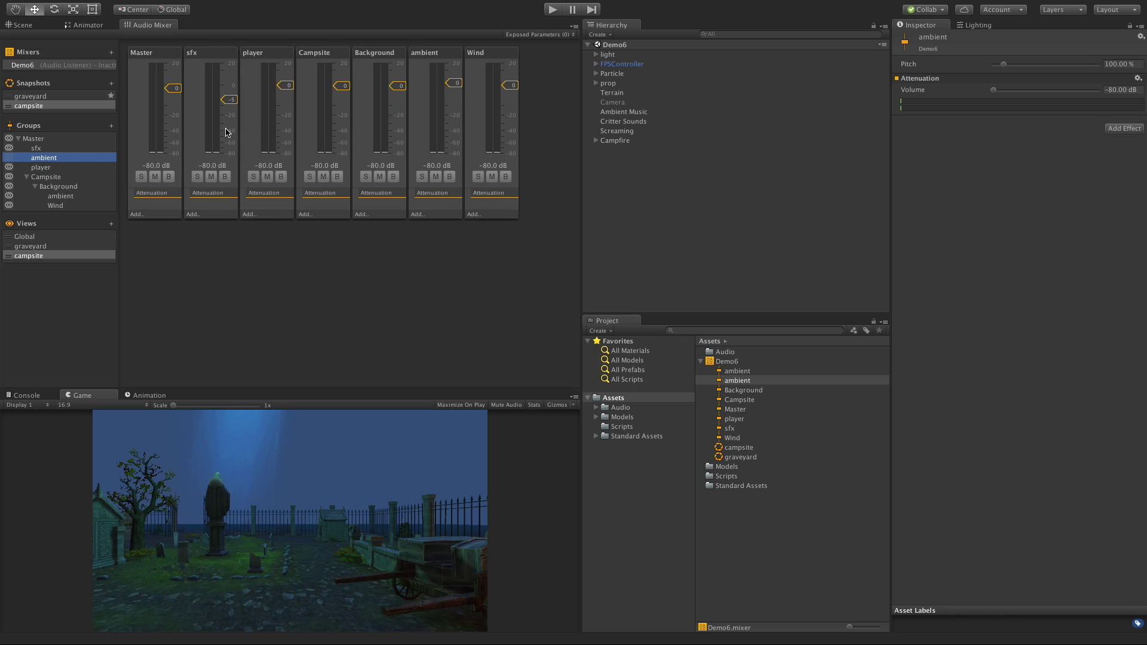
In the graveyard view, hide the Campsite, Background, nested ambient and Wind groups
{"action": "left_click", "coordinate": [82, 96]}
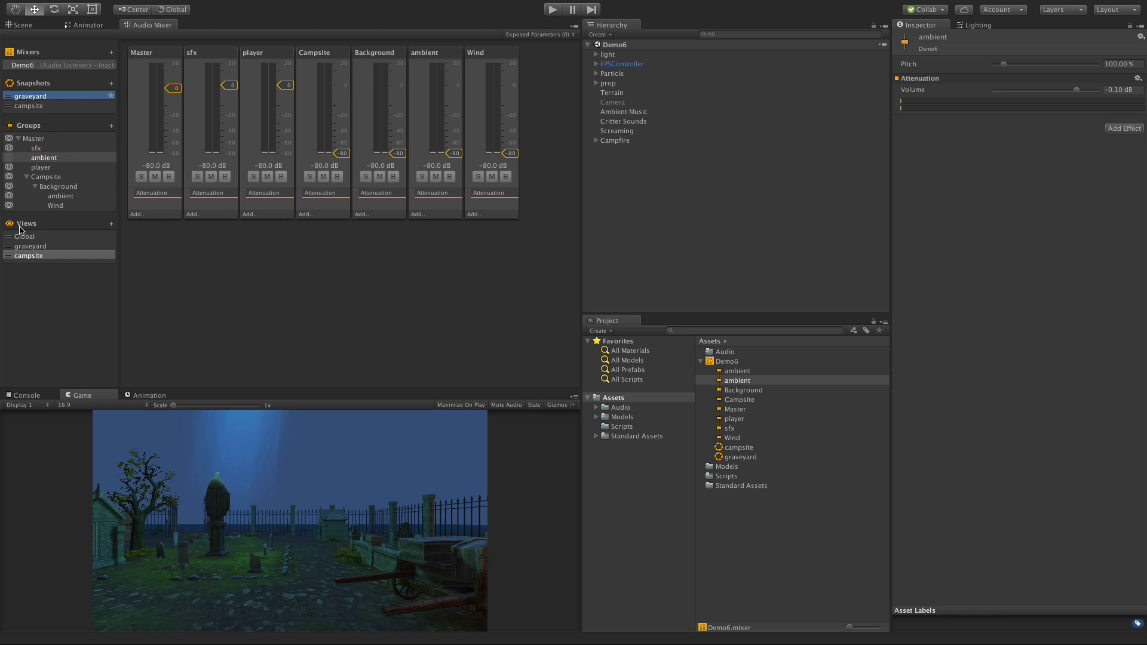
{"action": "left_click", "coordinate": [43, 247]}
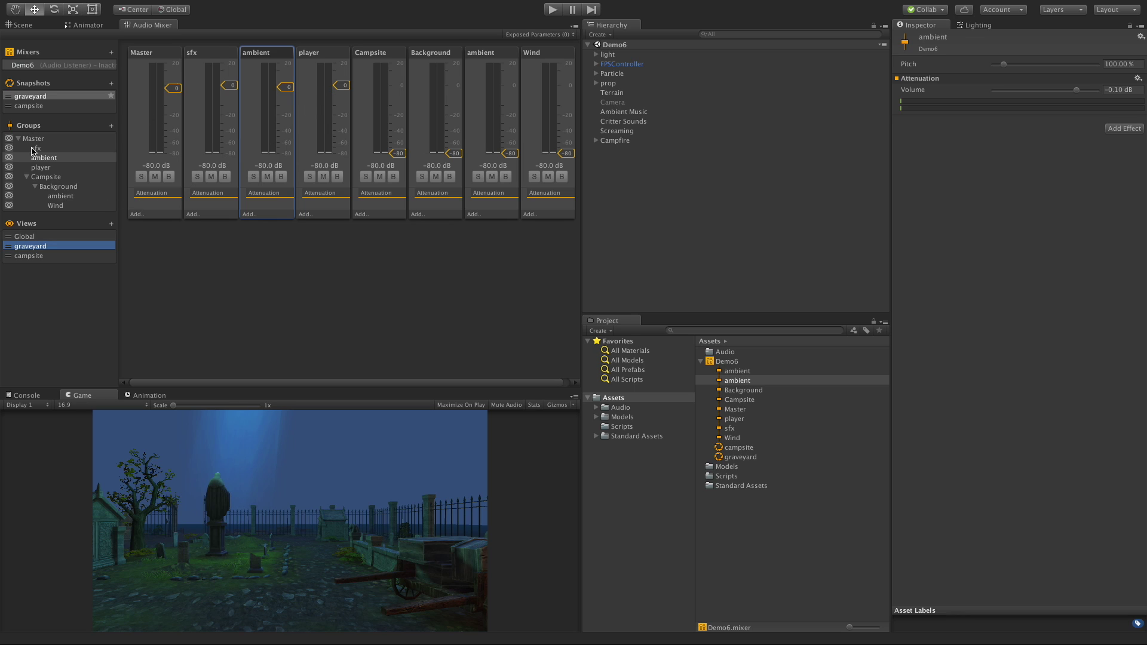
{"action": "left_click", "coordinate": [9, 178]}
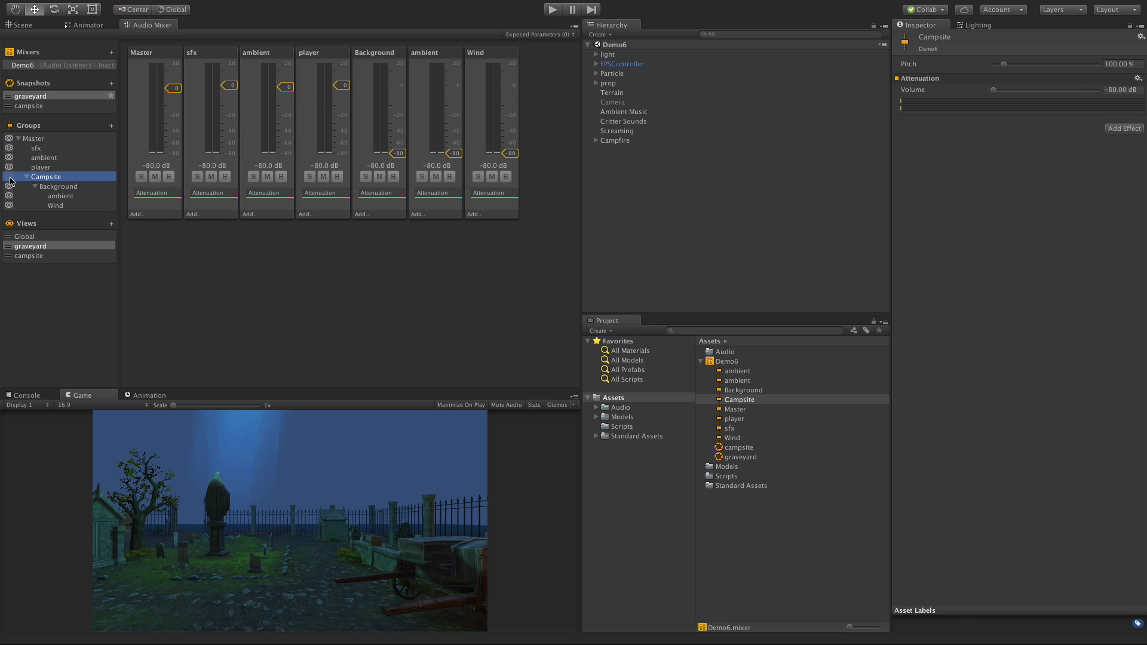
{"action": "left_click", "coordinate": [10, 187]}
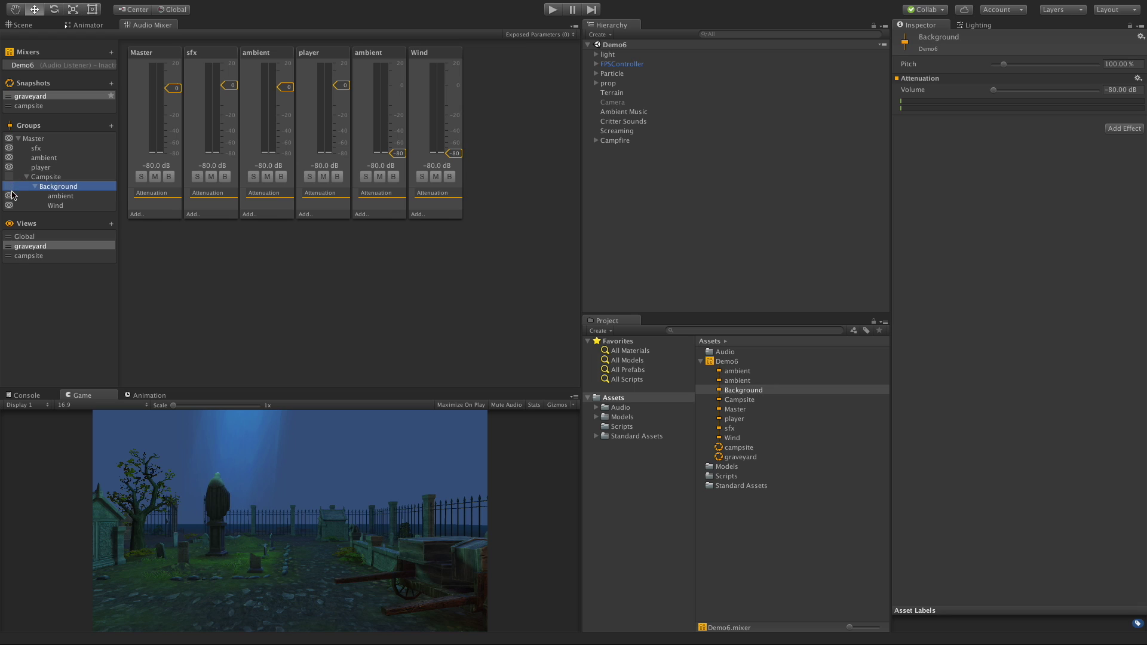
{"action": "left_click", "coordinate": [9, 196]}
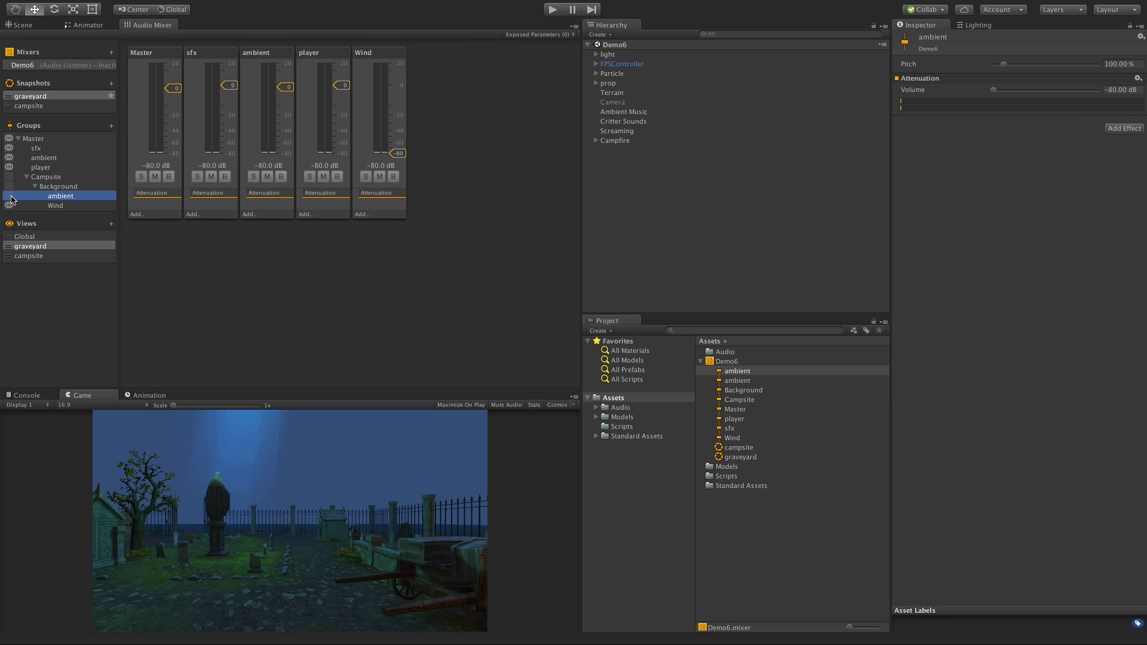
{"action": "left_click", "coordinate": [16, 205]}
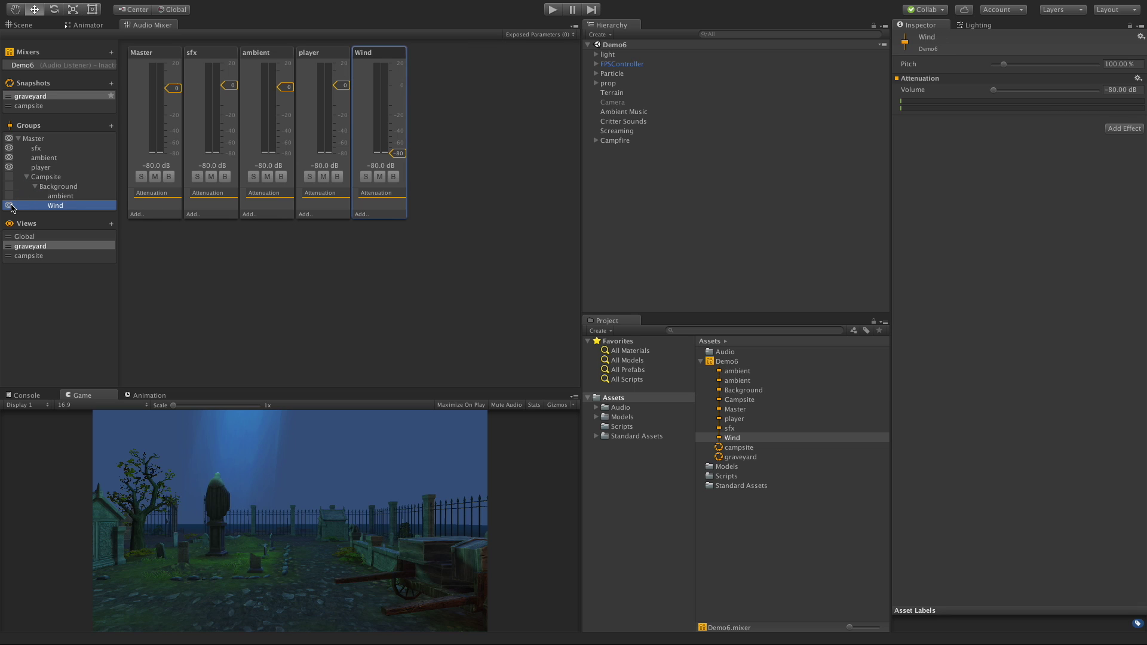
{"action": "left_click", "coordinate": [10, 206]}
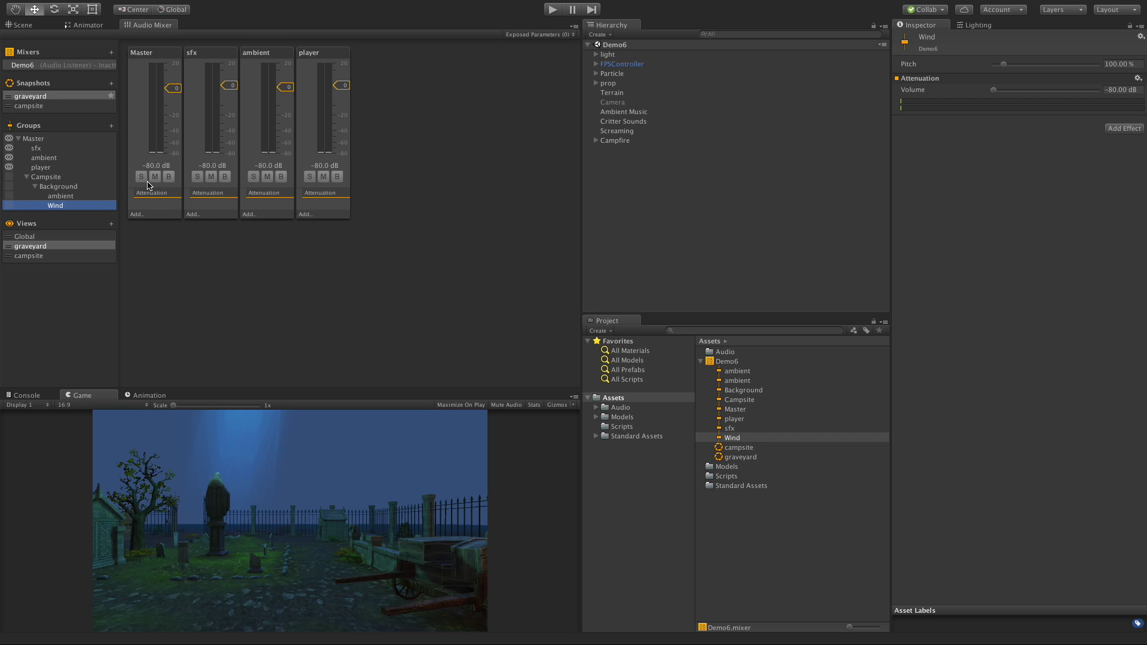
Clear the Wind selection, choose the campsite snapshot and campsite view, and enter Play mode
{"action": "left_click", "coordinate": [167, 276]}
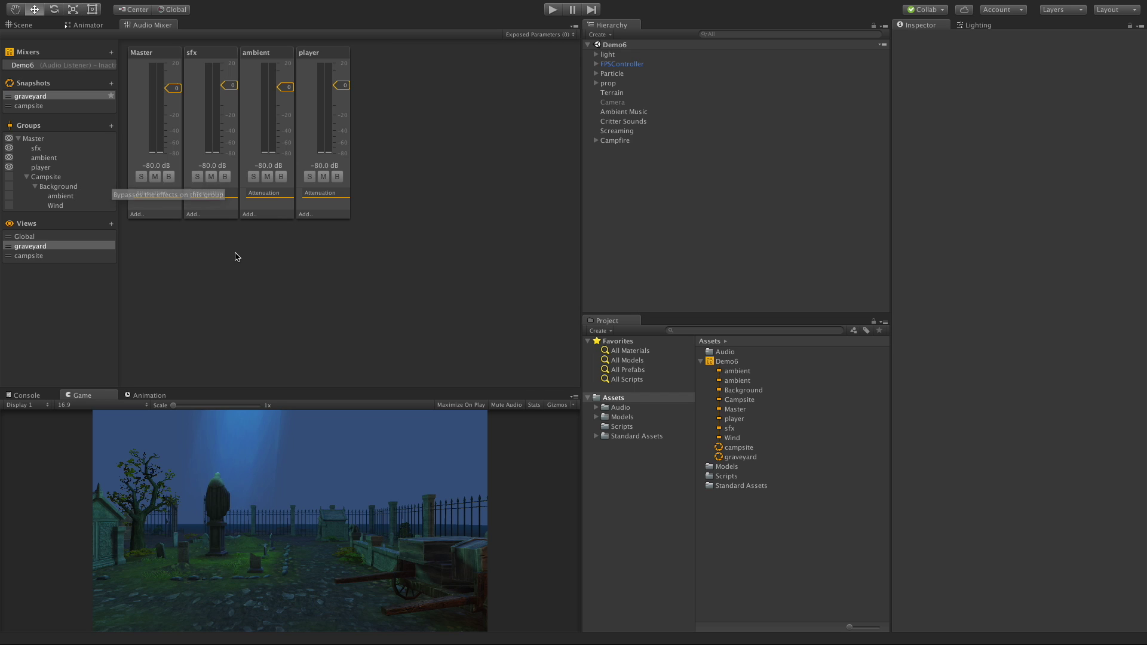
{"action": "left_click", "coordinate": [100, 110]}
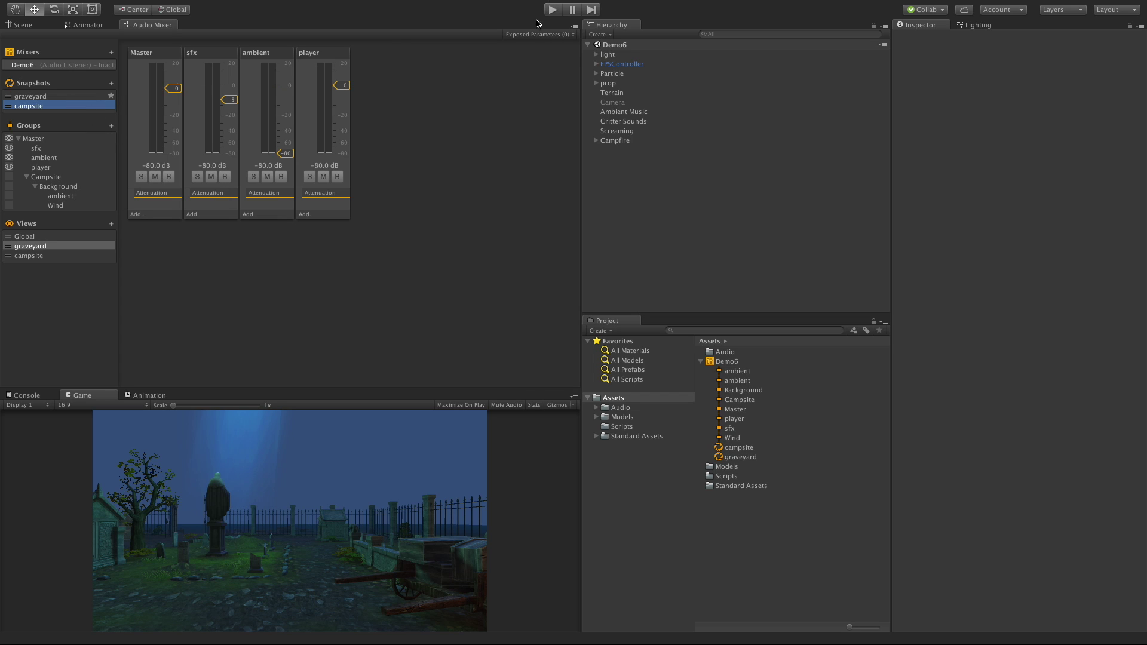
{"action": "left_click", "coordinate": [38, 257]}
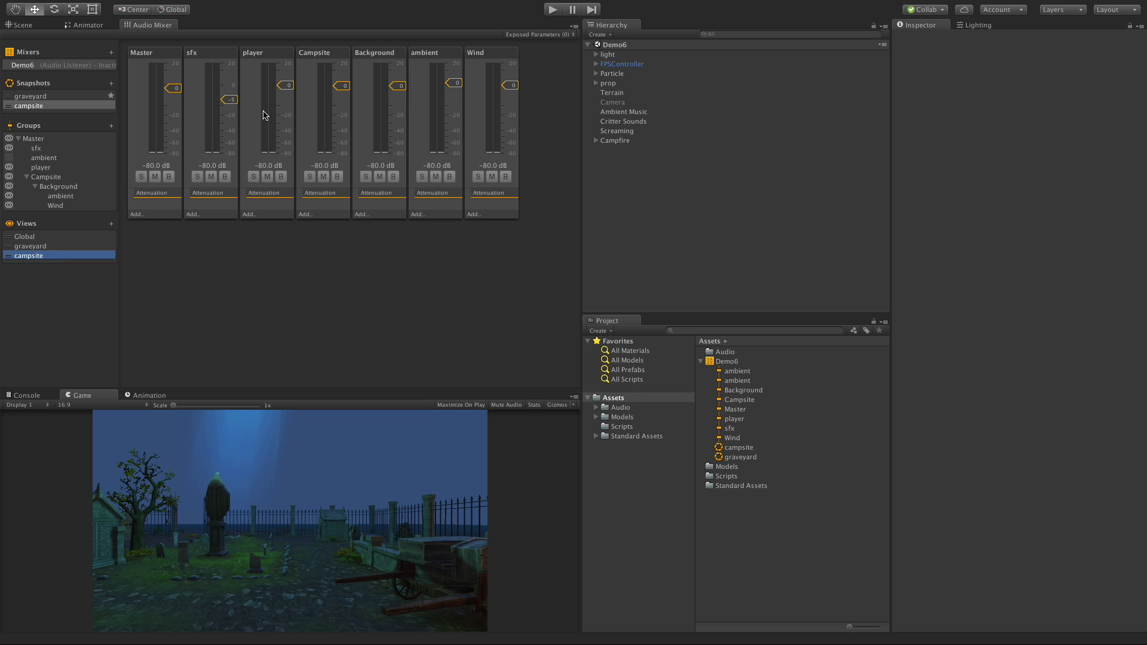
{"action": "left_click", "coordinate": [554, 9]}
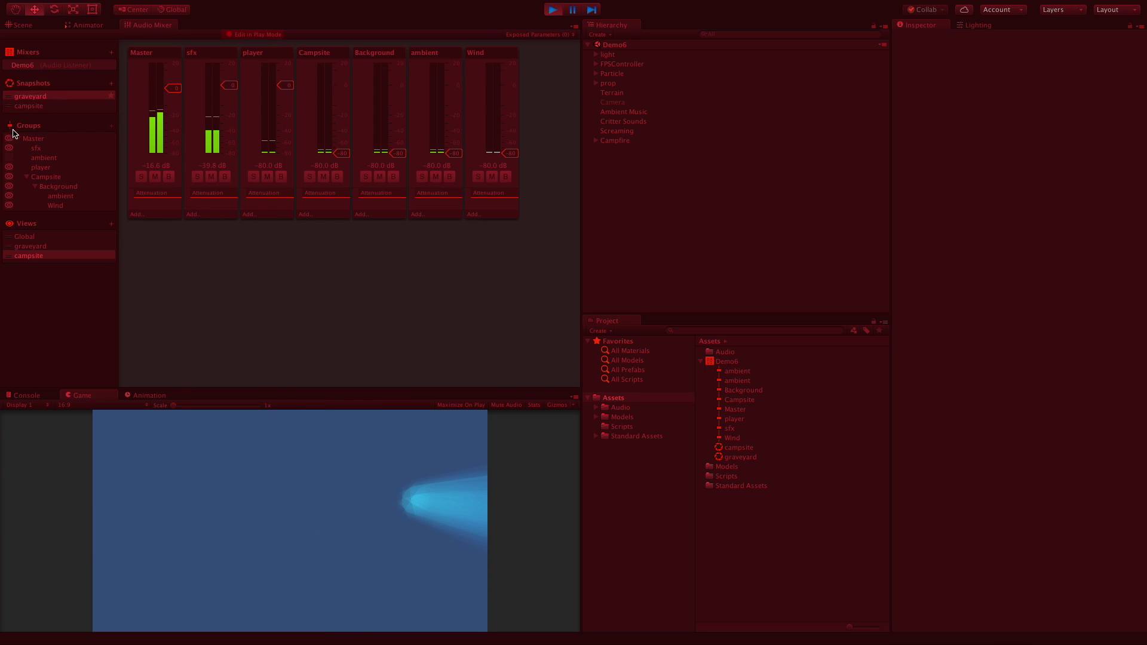
Activate the campsite snapshot while the game is playing
{"action": "left_click", "coordinate": [40, 110]}
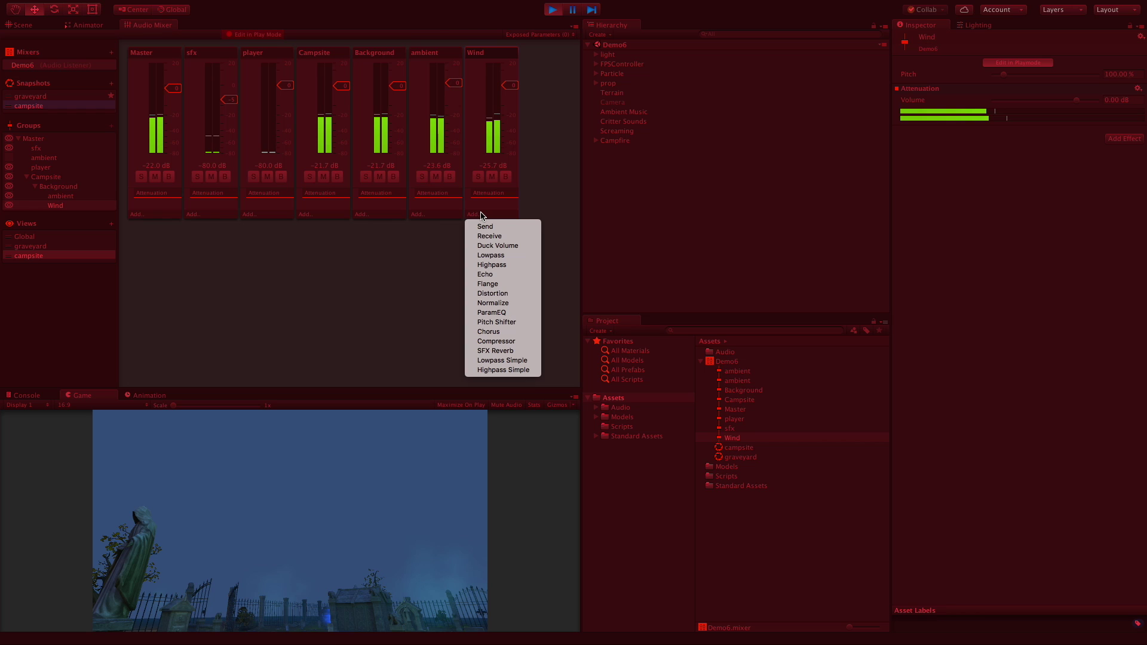
Add a Pitch Shifter to Wind, then remove it so only Attenuation remains
{"action": "left_click", "coordinate": [505, 322]}
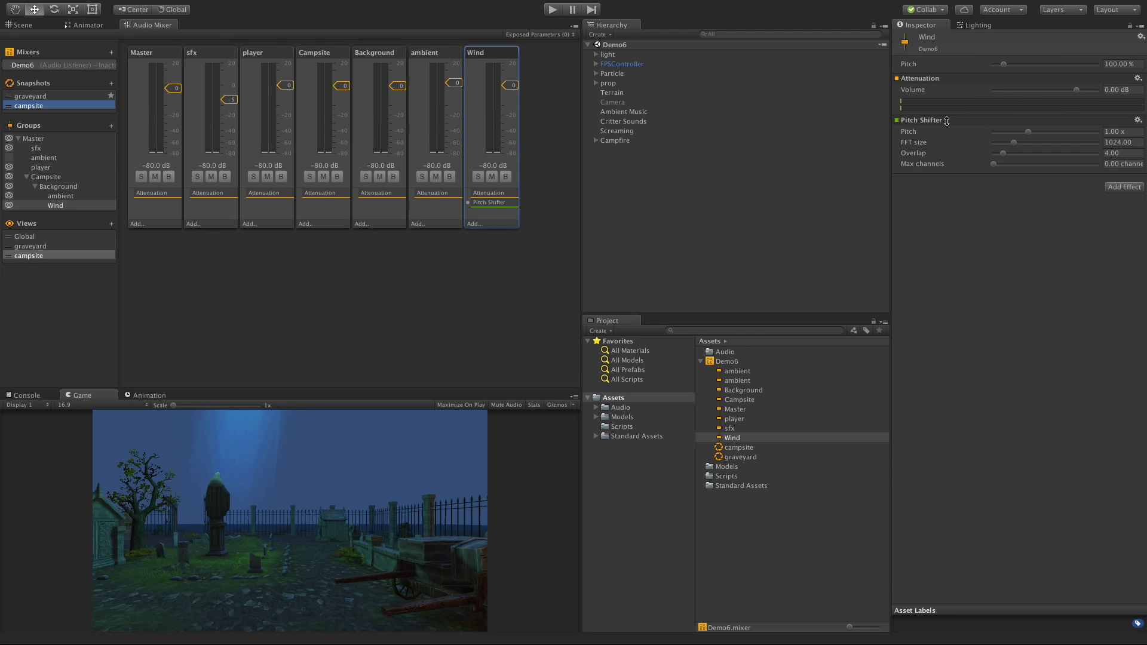
{"action": "right_click", "coordinate": [947, 122]}
{"action": "left_click", "coordinate": [831, 203]}
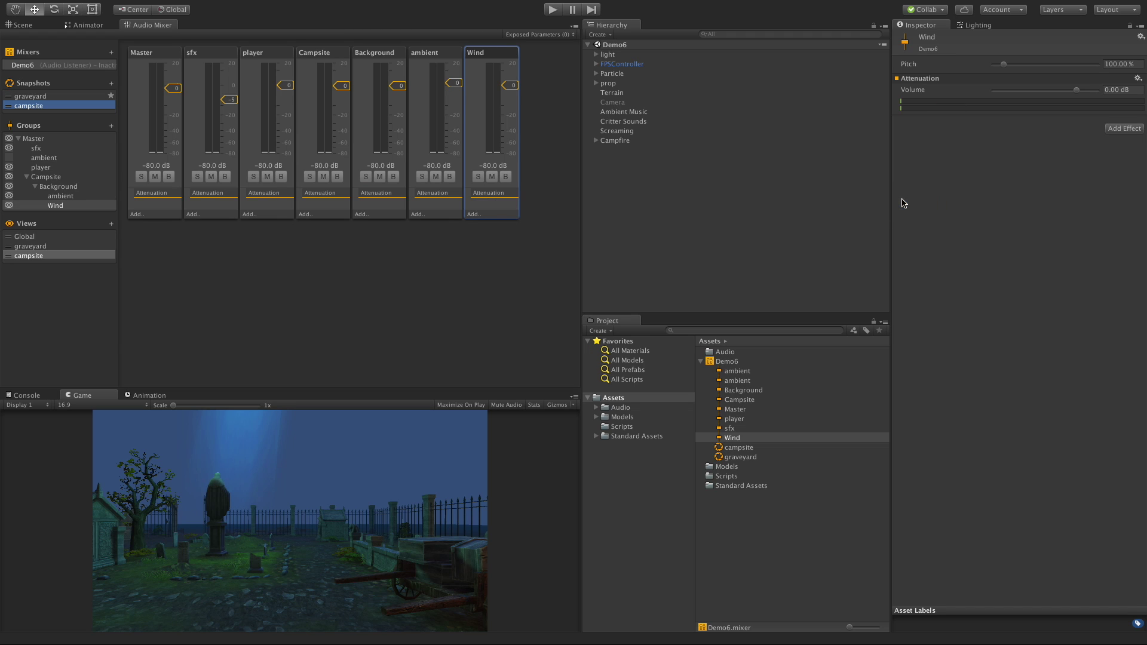